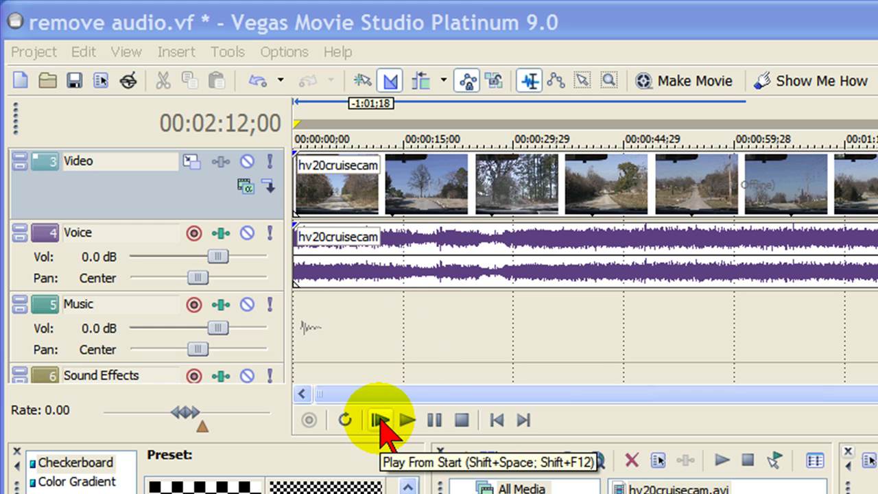
# Preview the project, then mute the Voice track's camera audio and select the hv20cruisecam clip.
pyautogui.click(382, 419)
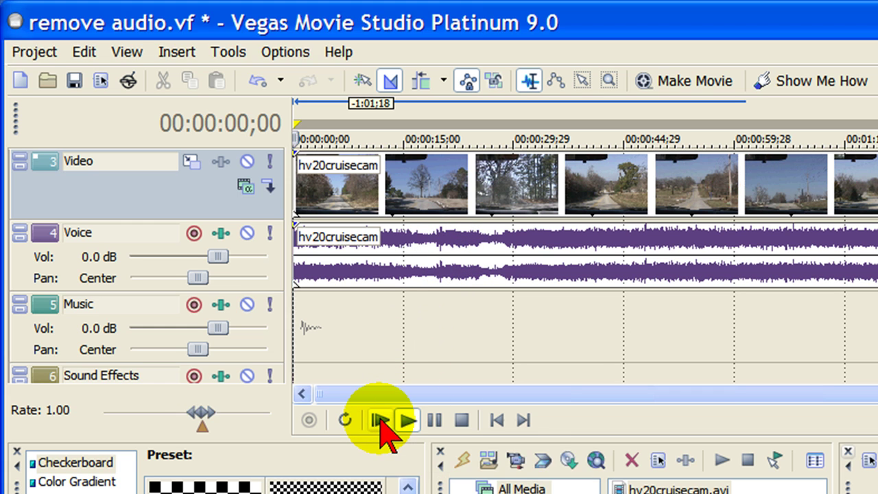
pyautogui.click(462, 420)
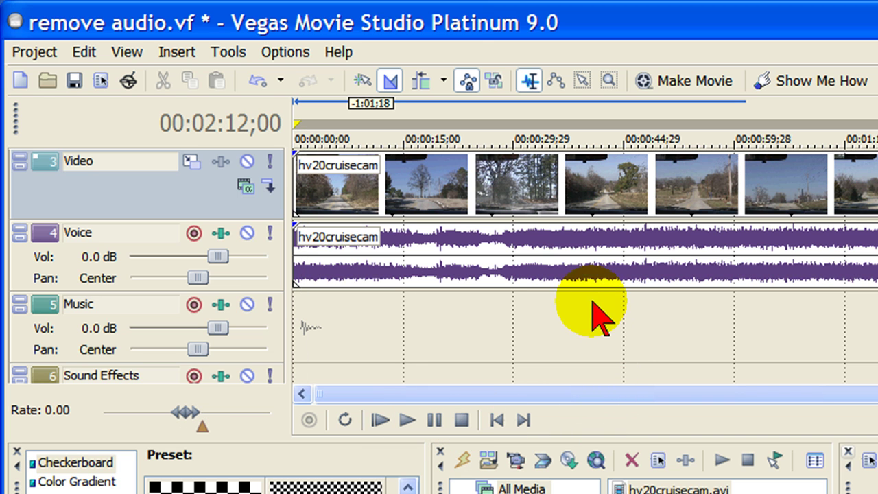
pyautogui.click(247, 234)
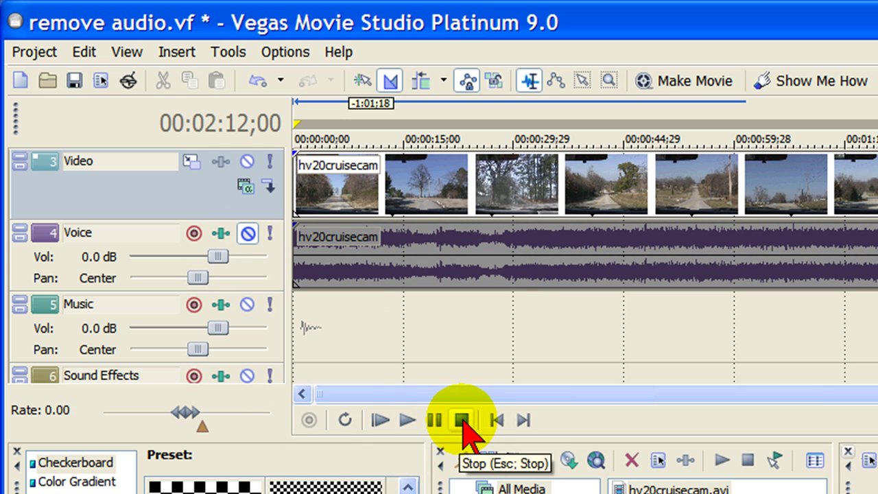
pyautogui.click(414, 264)
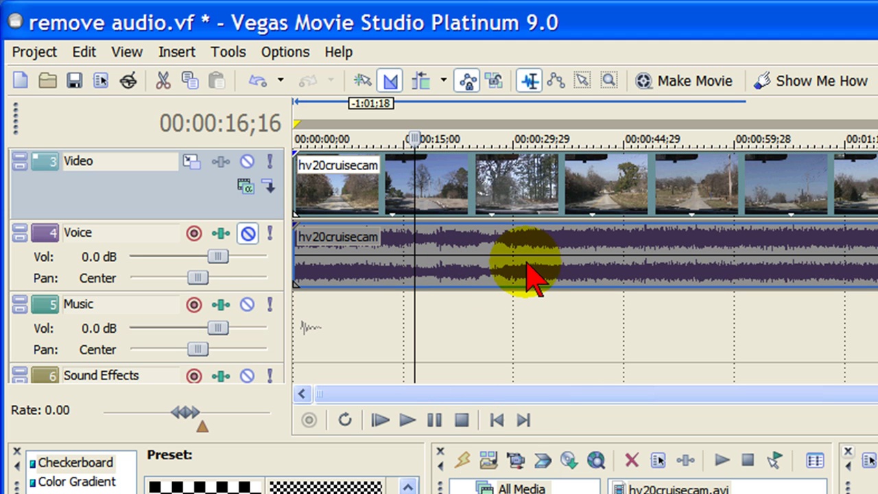
# Remove the hv20cruisecam audio event from its video group and delete it.
pyautogui.click(461, 264)
pyautogui.rightClick(461, 254)
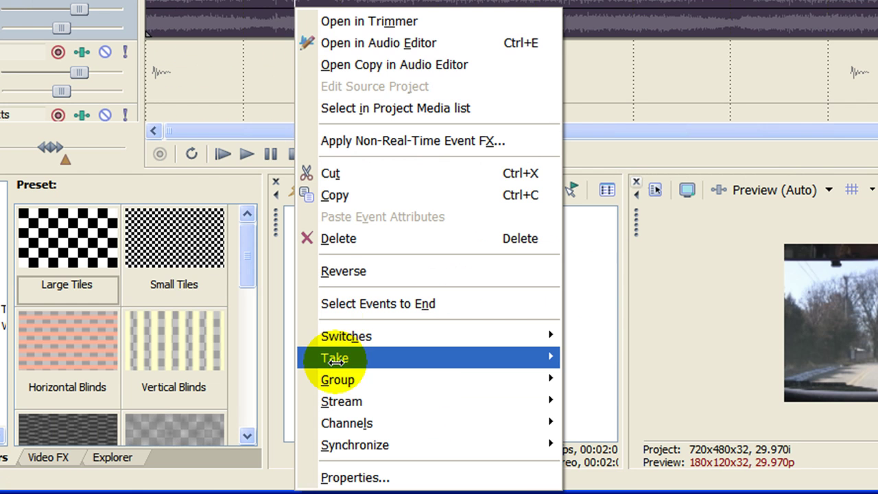
pyautogui.moveTo(343, 379)
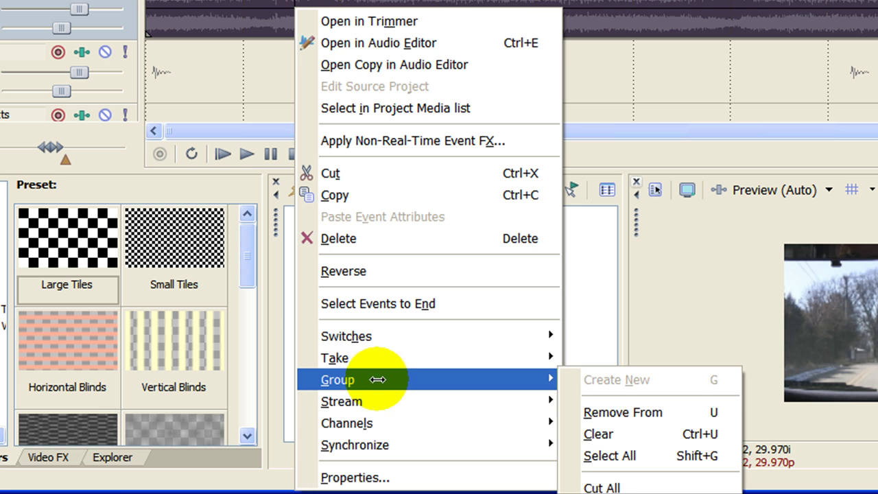
pyautogui.click(632, 413)
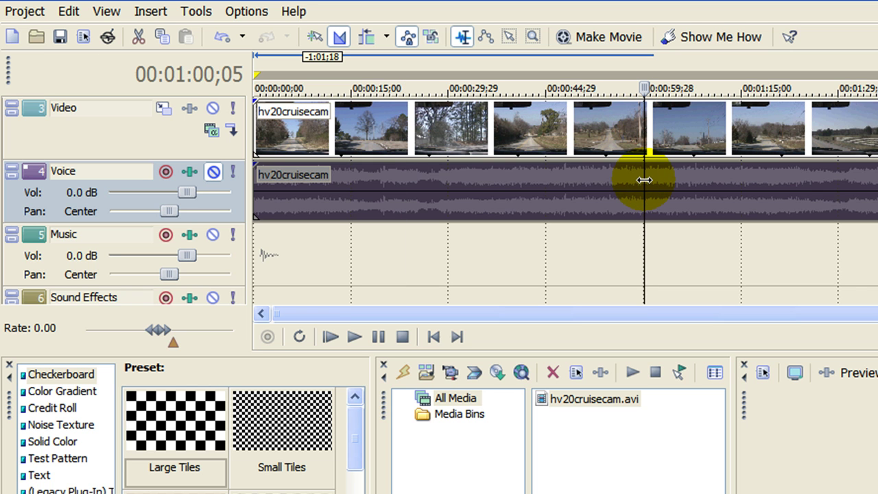
pyautogui.press('Delete')
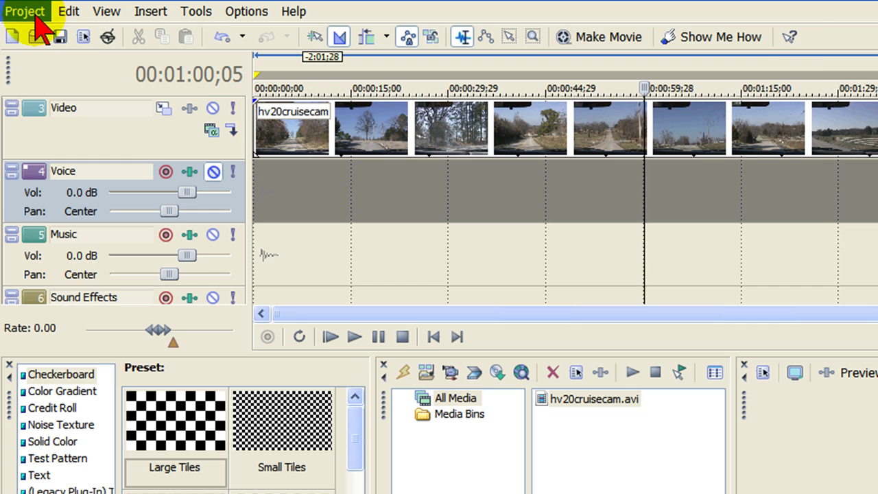
pyautogui.click(24, 11)
pyautogui.click(55, 222)
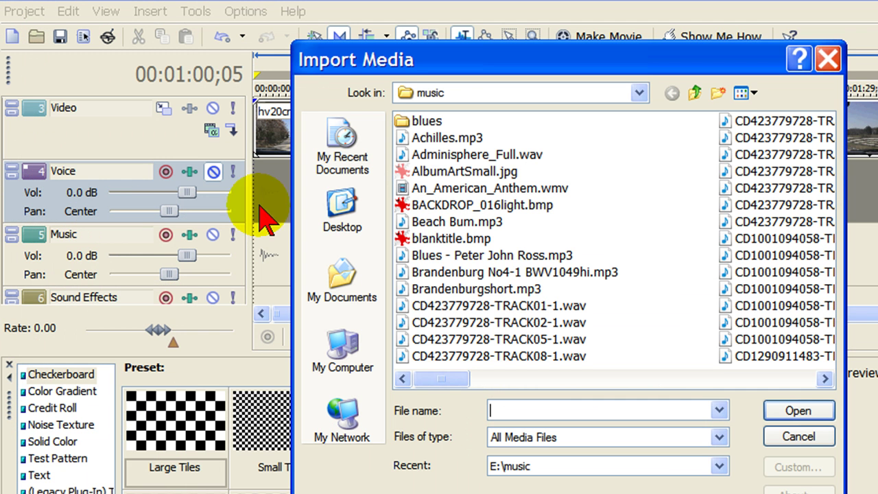
pyautogui.moveTo(444, 377); pyautogui.dragTo(469, 382)
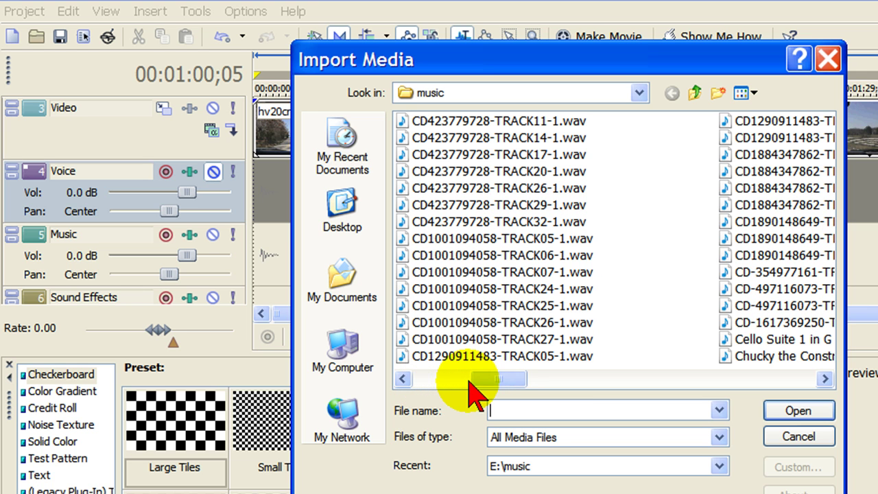
pyautogui.click(529, 255)
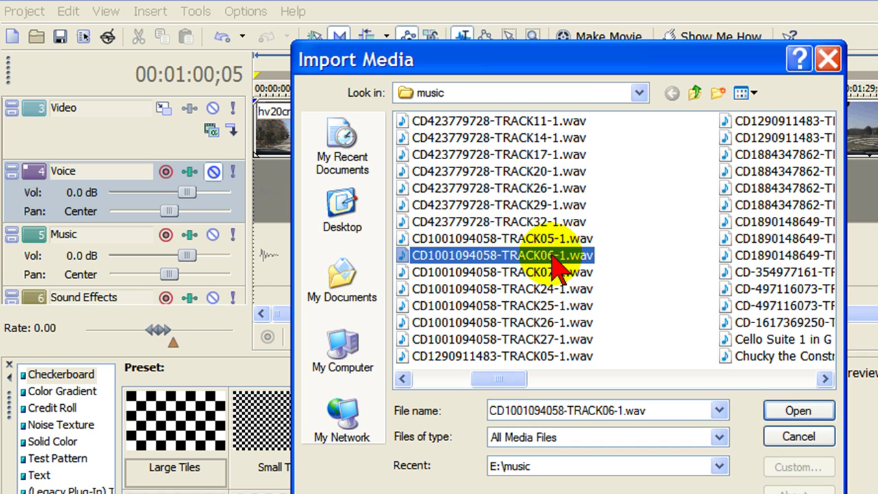
pyautogui.click(785, 414)
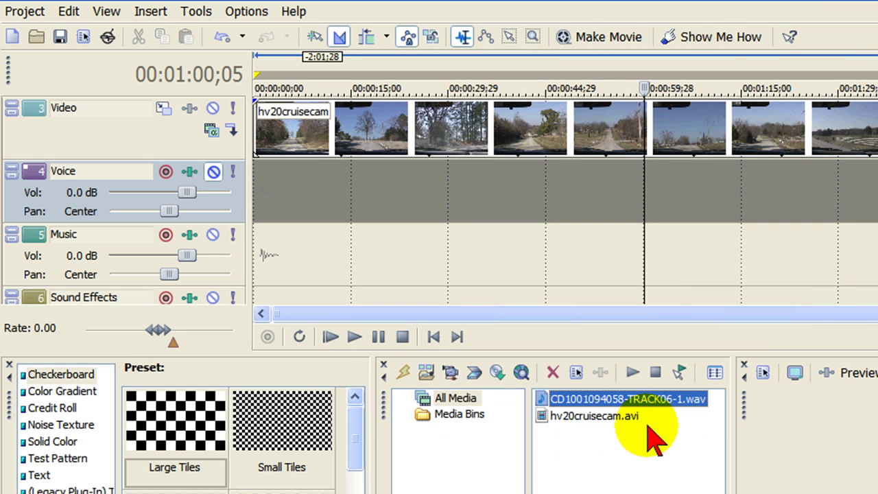
pyautogui.moveTo(641, 399); pyautogui.dragTo(260, 177)
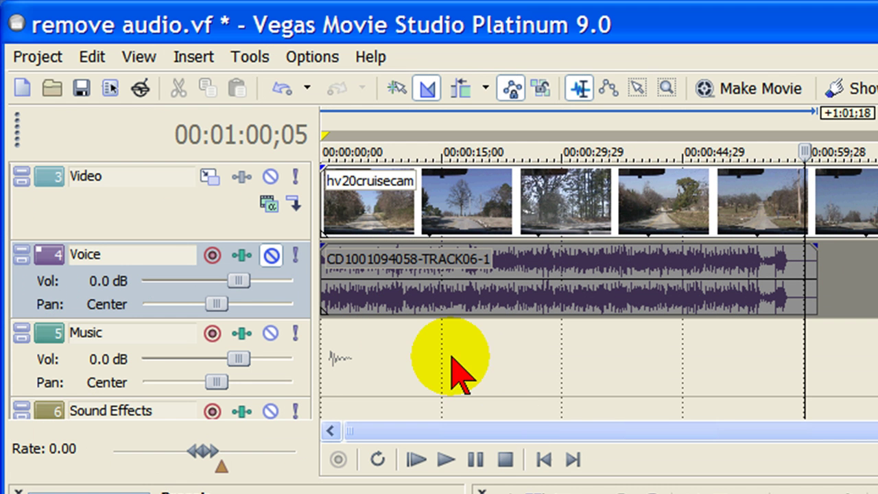
pyautogui.click(272, 256)
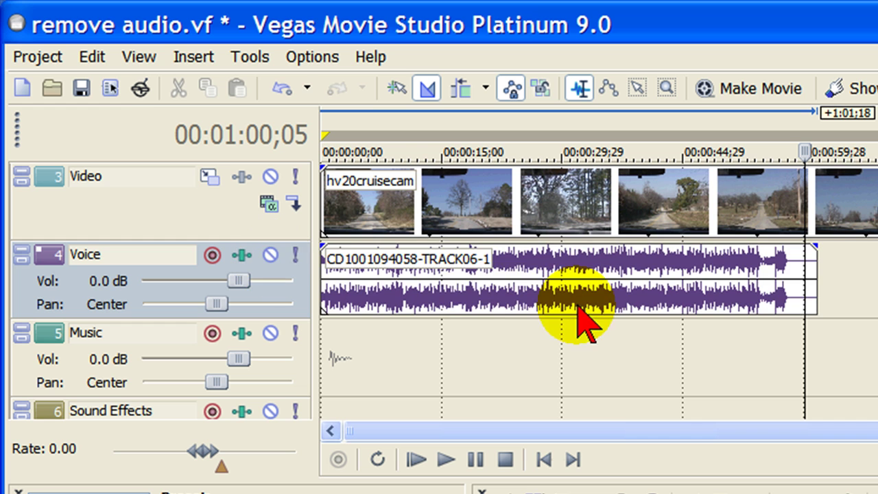
pyautogui.click(273, 256)
pyautogui.click(273, 256)
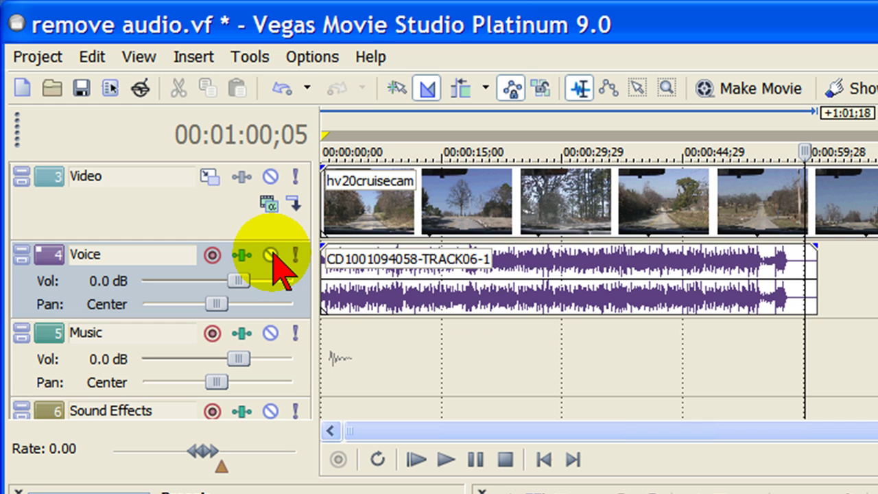
pyautogui.click(272, 256)
pyautogui.click(273, 256)
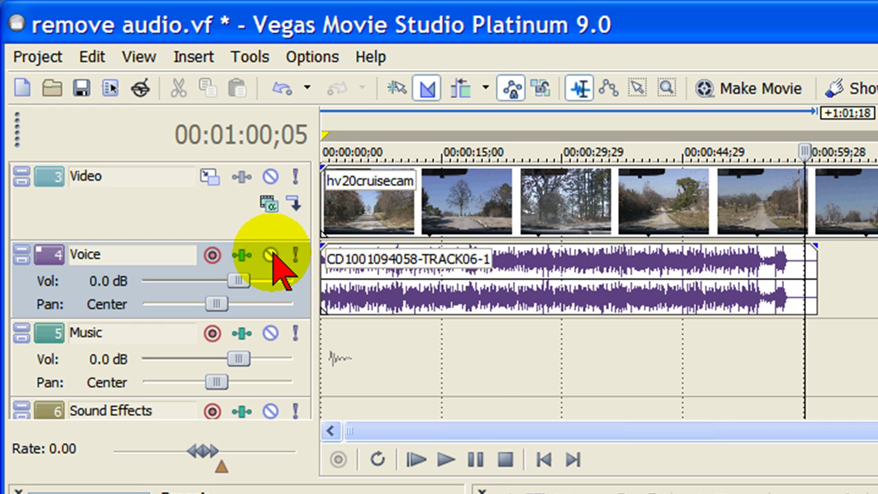
pyautogui.click(416, 459)
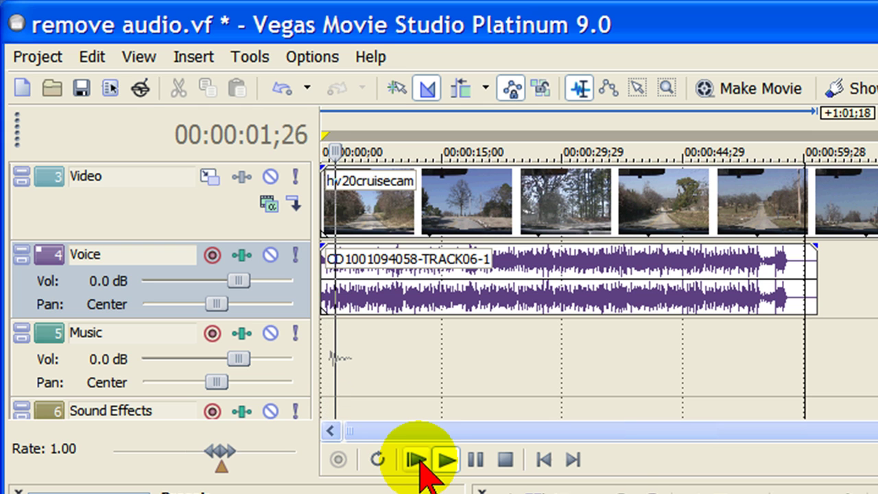
pyautogui.click(505, 461)
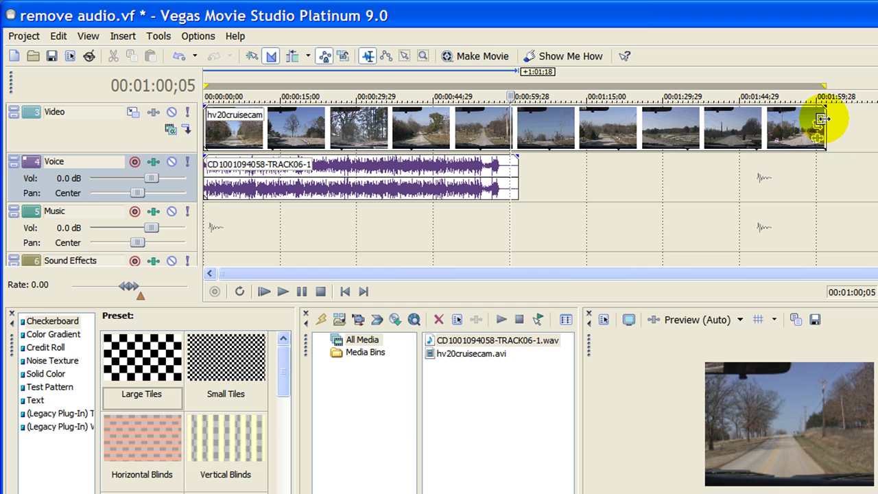
# Squeeze the hv20cruisecam video to end just before one minute and preview it.
pyautogui.moveTo(821, 120)
pyautogui.mouseDown()
pyautogui.moveTo(656, 117)
pyautogui.moveTo(495, 135)
pyautogui.mouseUp()
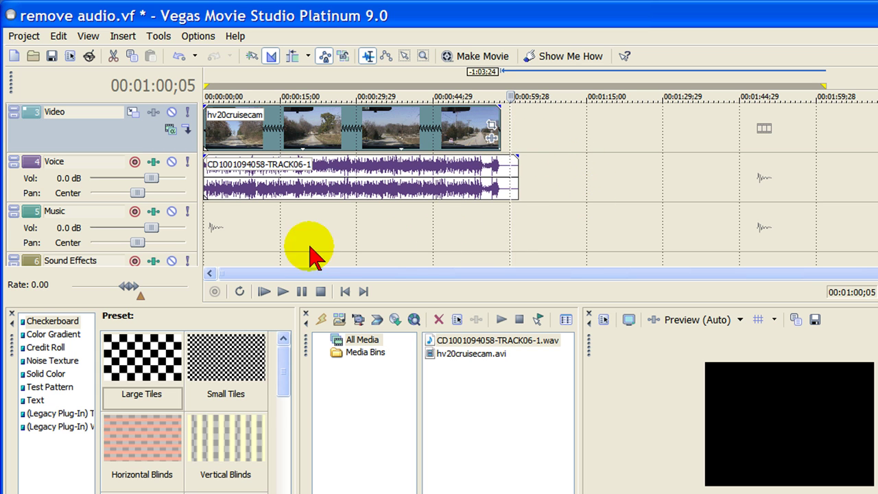
pyautogui.click(266, 291)
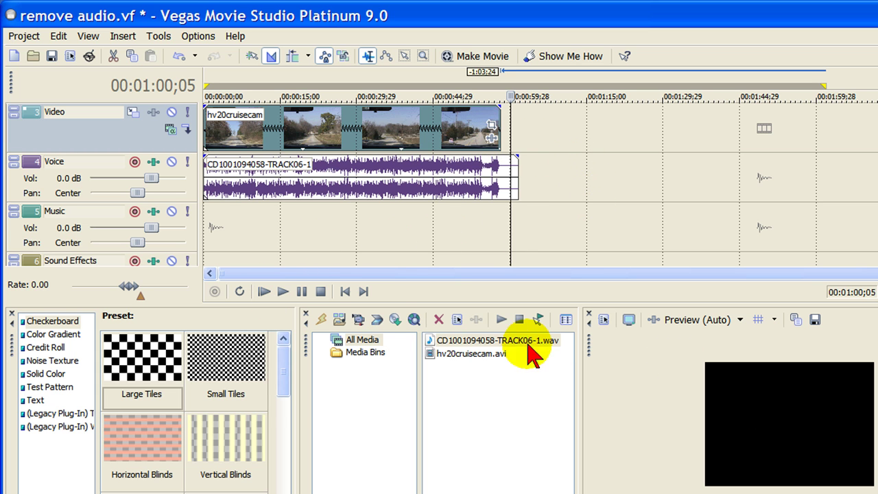
pyautogui.click(264, 292)
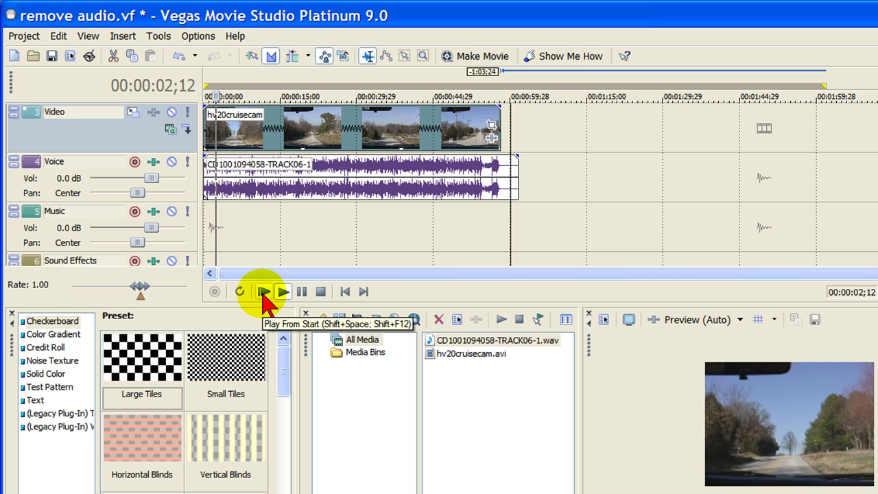
pyautogui.click(301, 292)
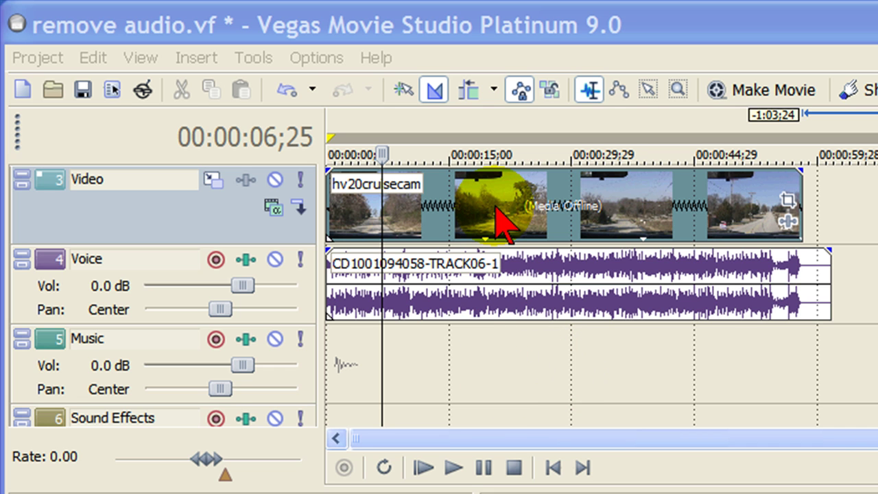
# Lower the music clip's gain envelope to about -4.4 dB and preview the quieter music.
pyautogui.click(505, 382)
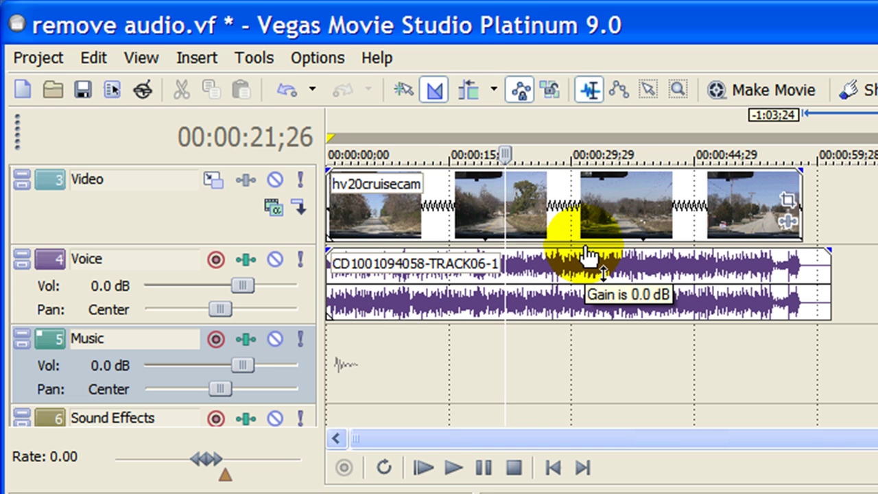
pyautogui.moveTo(586, 250); pyautogui.dragTo(589, 286)
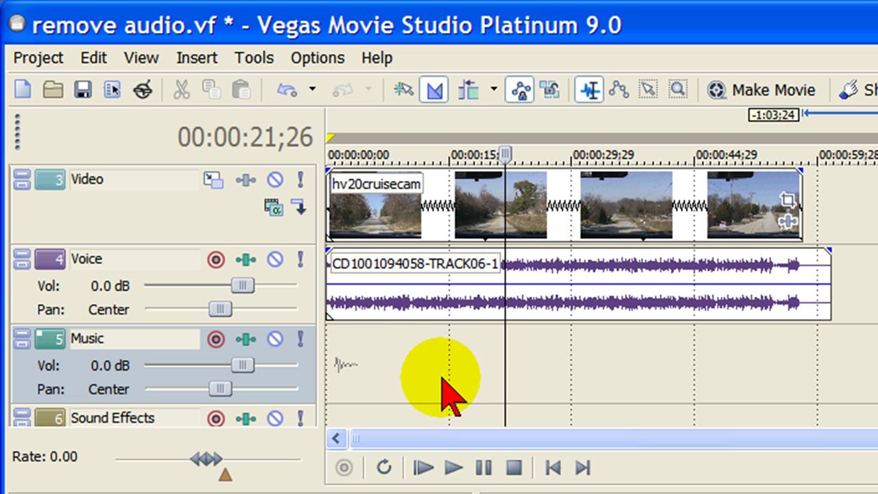
pyautogui.click(416, 467)
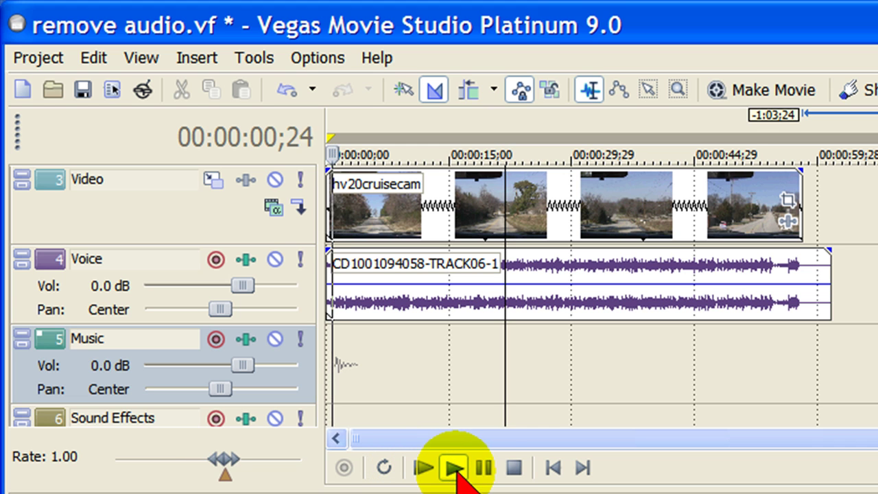
pyautogui.click(484, 470)
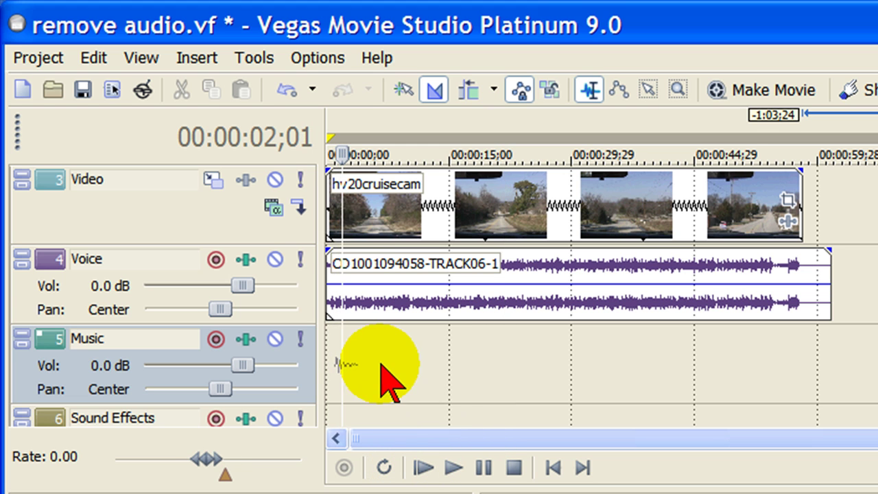
pyautogui.click(336, 392)
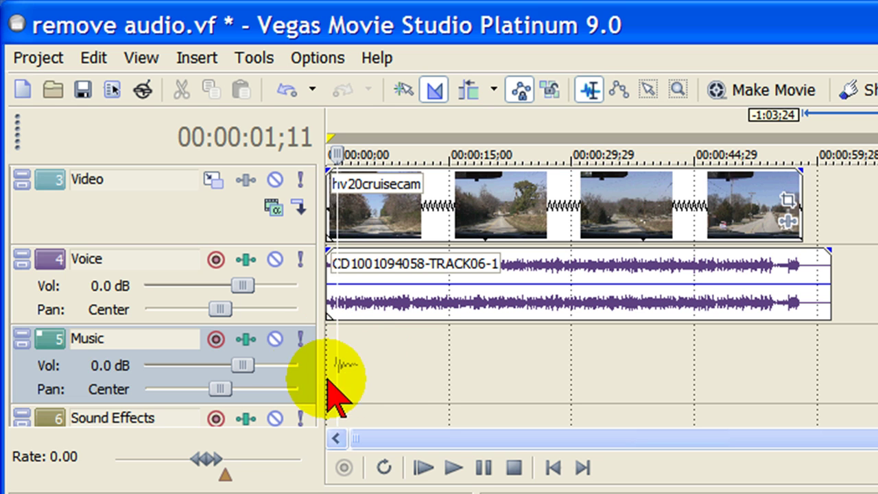
# Record a voiceover take, Music Recording 1, onto the armed Music track and keep it.
pyautogui.click(217, 339)
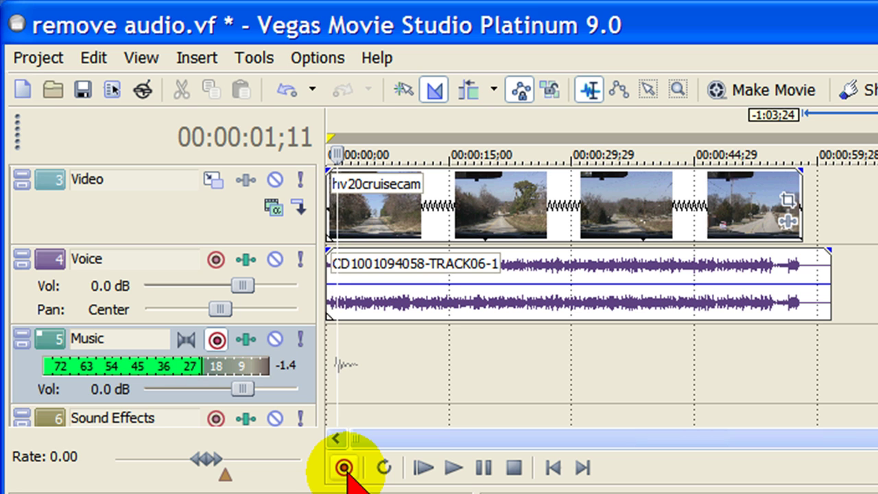
pyautogui.click(345, 468)
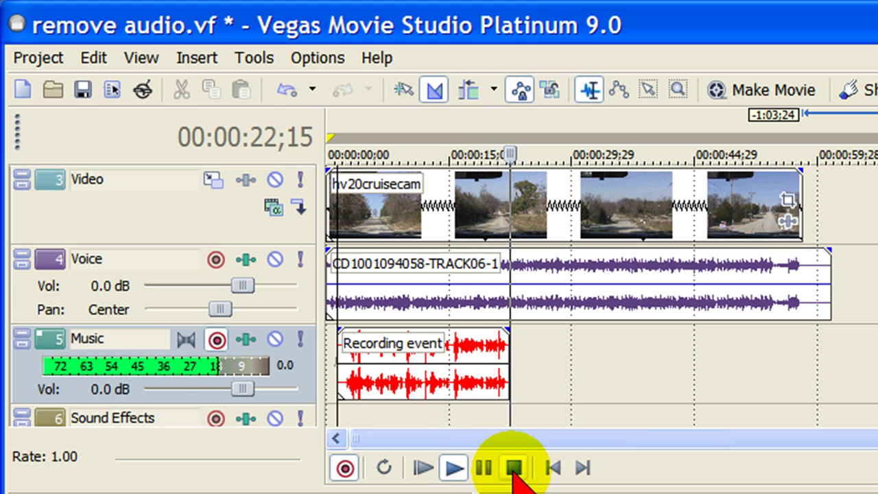
pyautogui.click(515, 468)
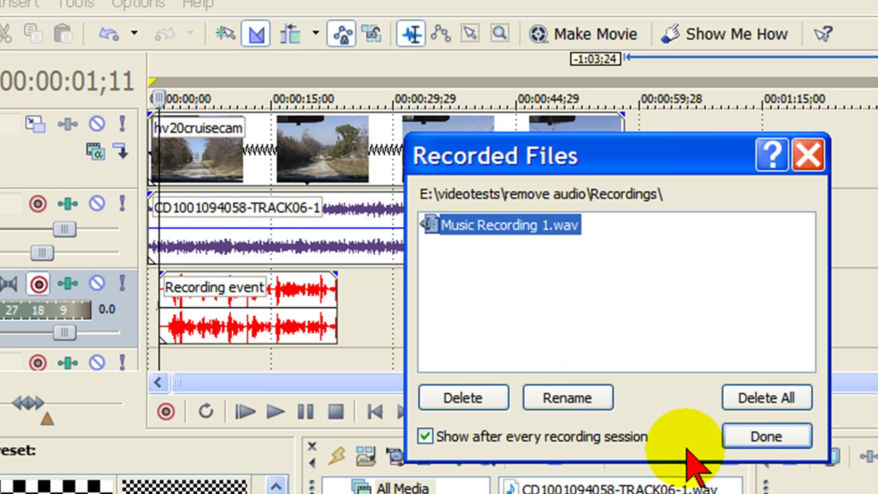
pyautogui.click(771, 438)
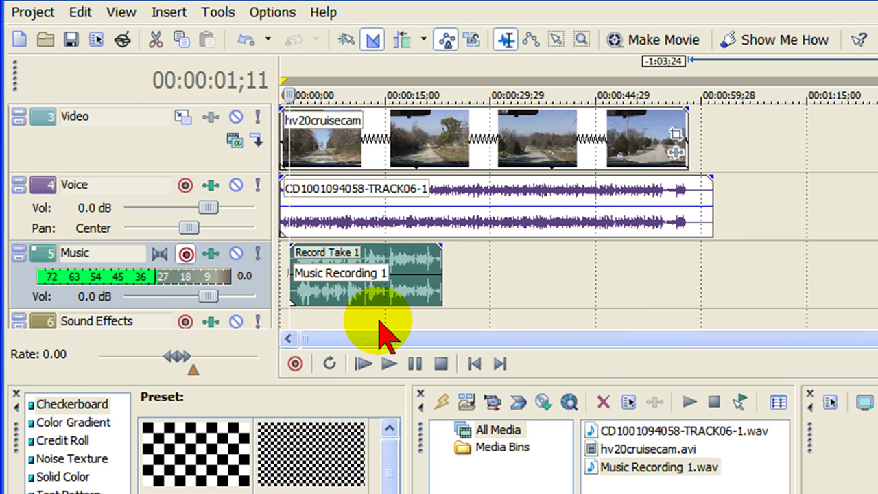
# Mute the Voice track during playback and stretch Music Recording 1 to play at 70.5%.
pyautogui.click(361, 362)
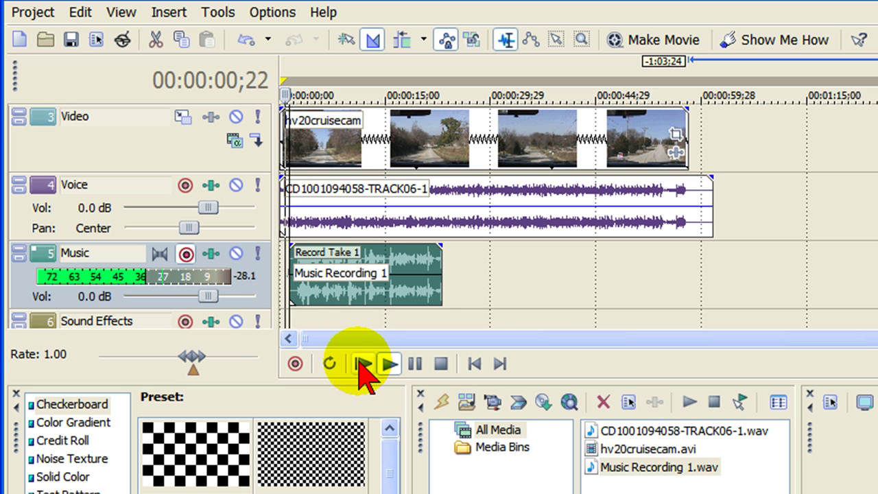
pyautogui.click(236, 184)
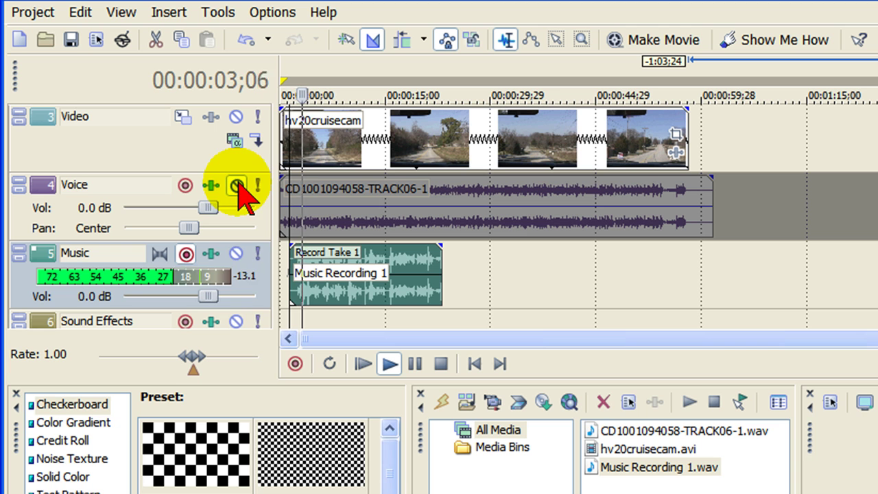
pyautogui.click(441, 364)
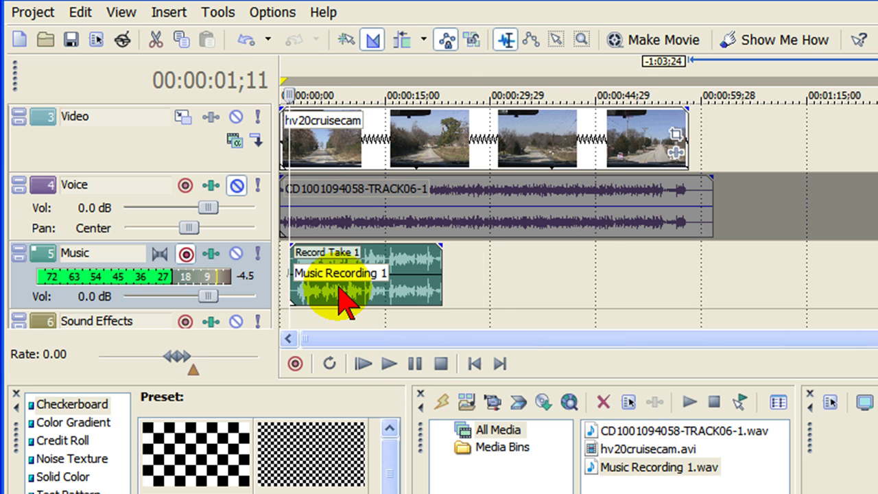
pyautogui.moveTo(341, 301); pyautogui.dragTo(549, 312)
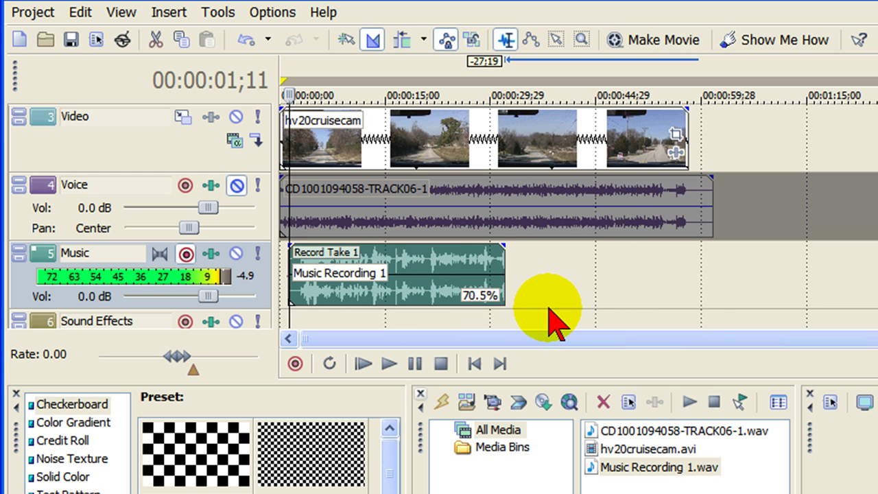
# Unmute the Voice track and disarm recording on the Music track.
pyautogui.click(236, 186)
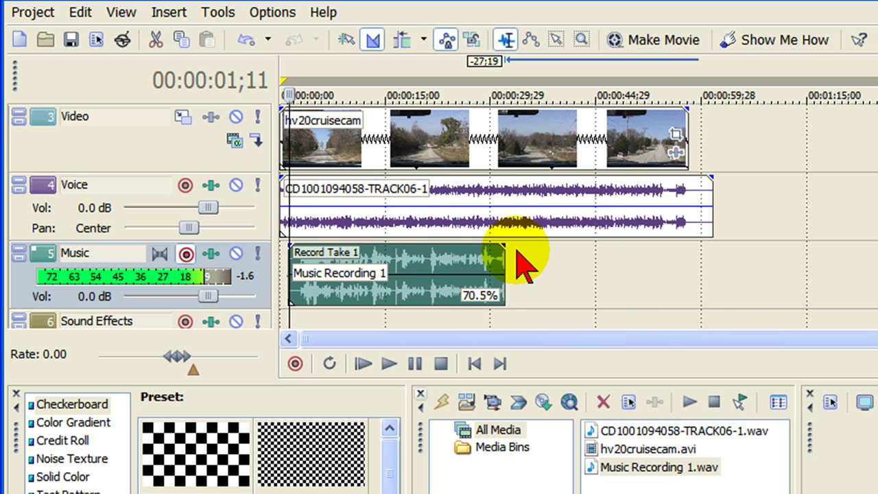
pyautogui.click(184, 255)
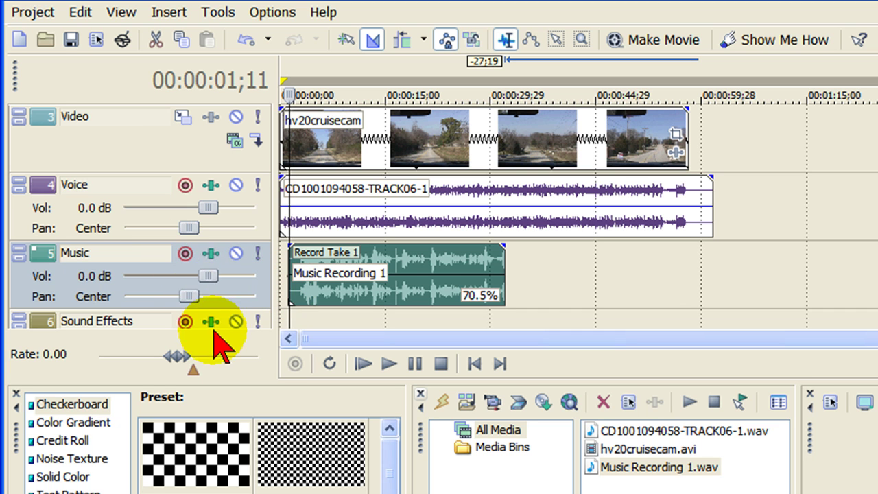
pyautogui.click(184, 256)
pyautogui.click(185, 255)
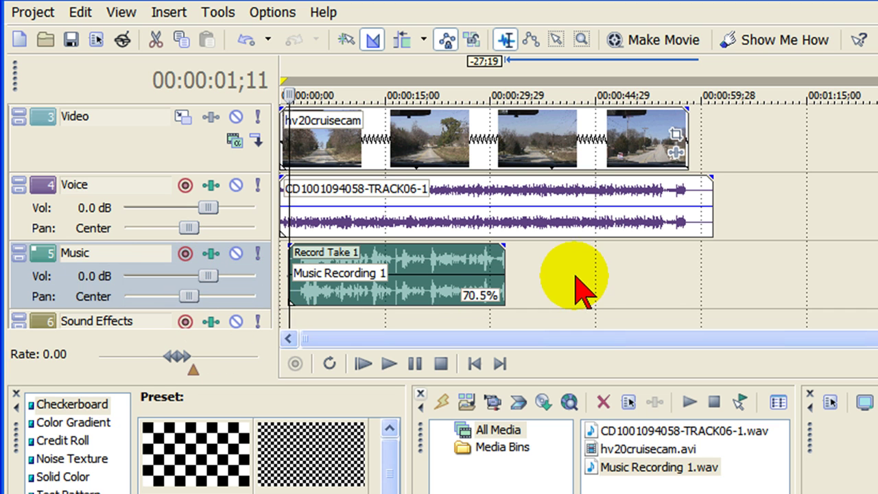